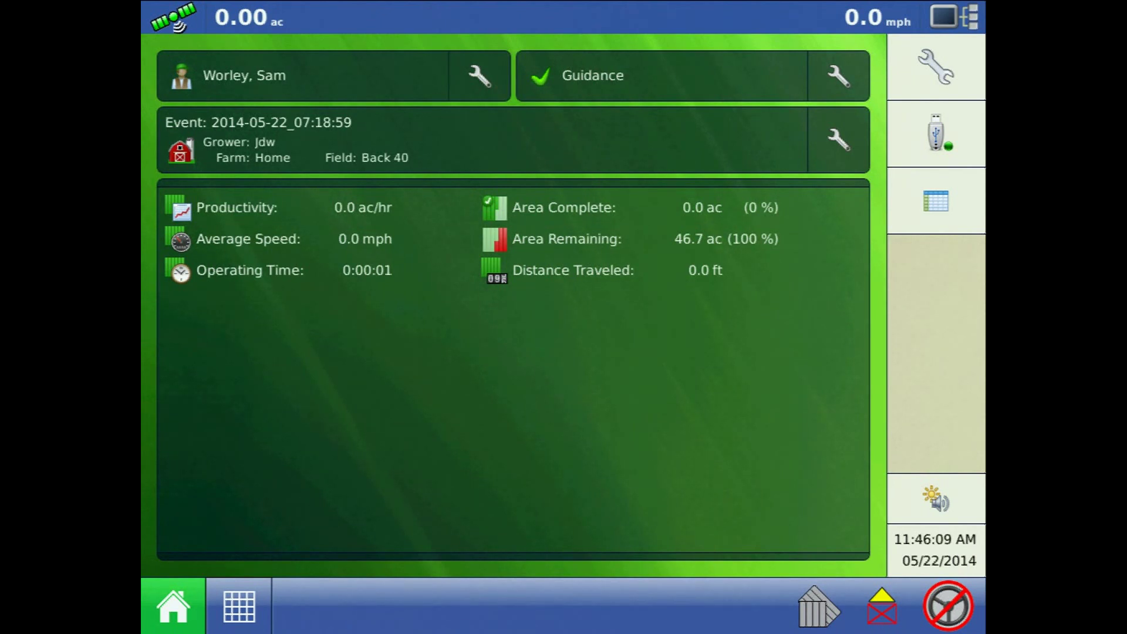
# - Leave the Home summary and show the Back 40 field map with its boundary
pyautogui.click(239, 607)
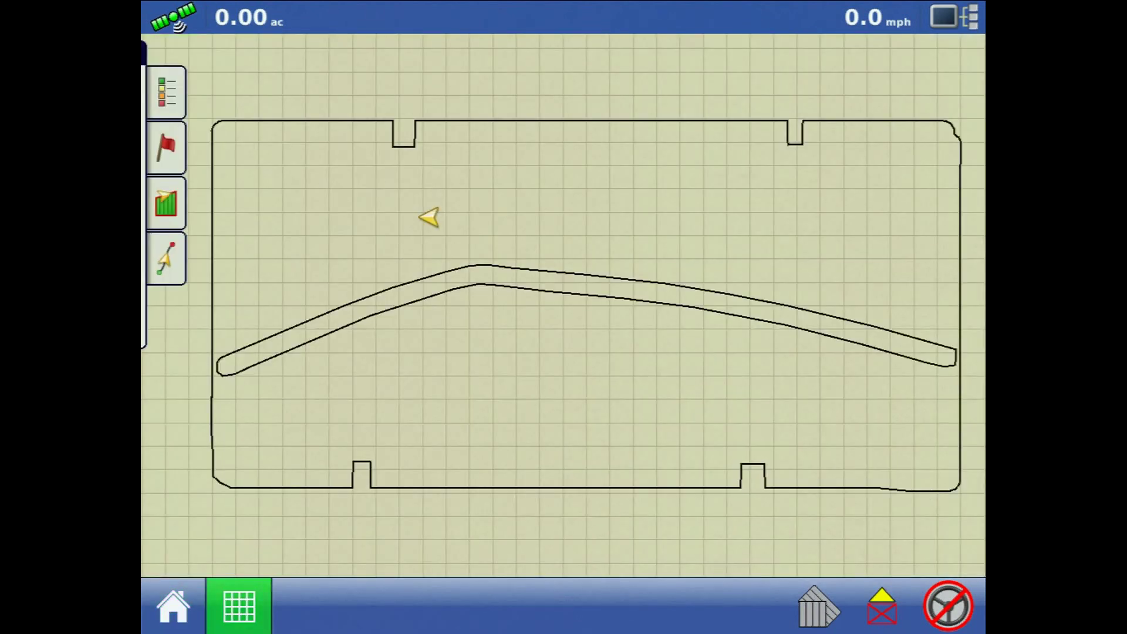
# - Slide out the Guidance panel beside the Back 40 field map
pyautogui.click(166, 258)
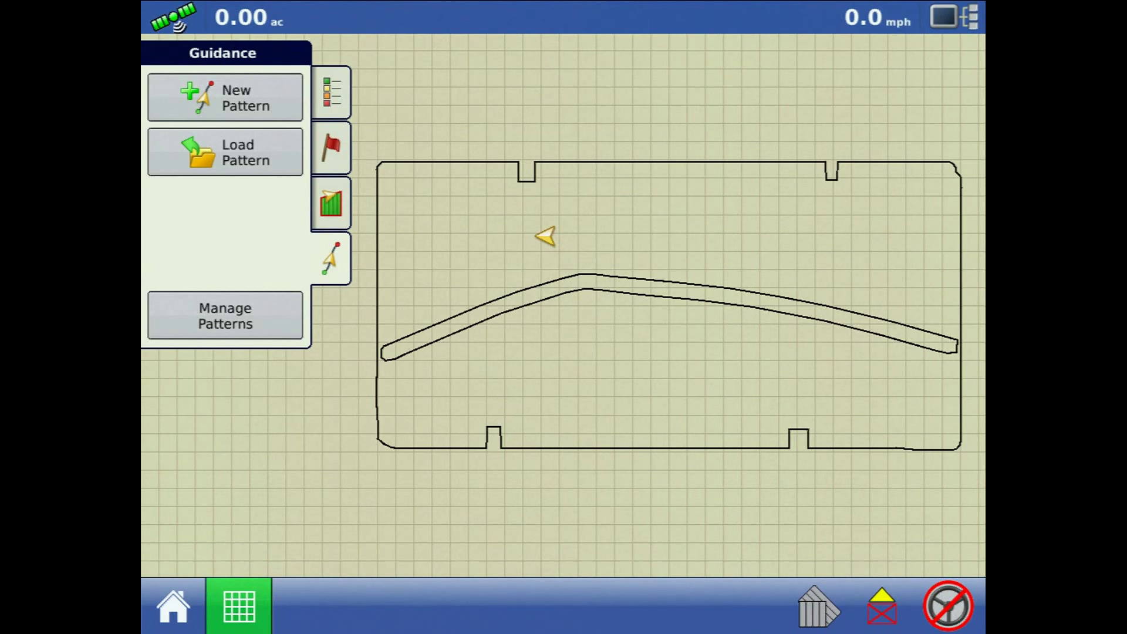
pyautogui.click(225, 152)
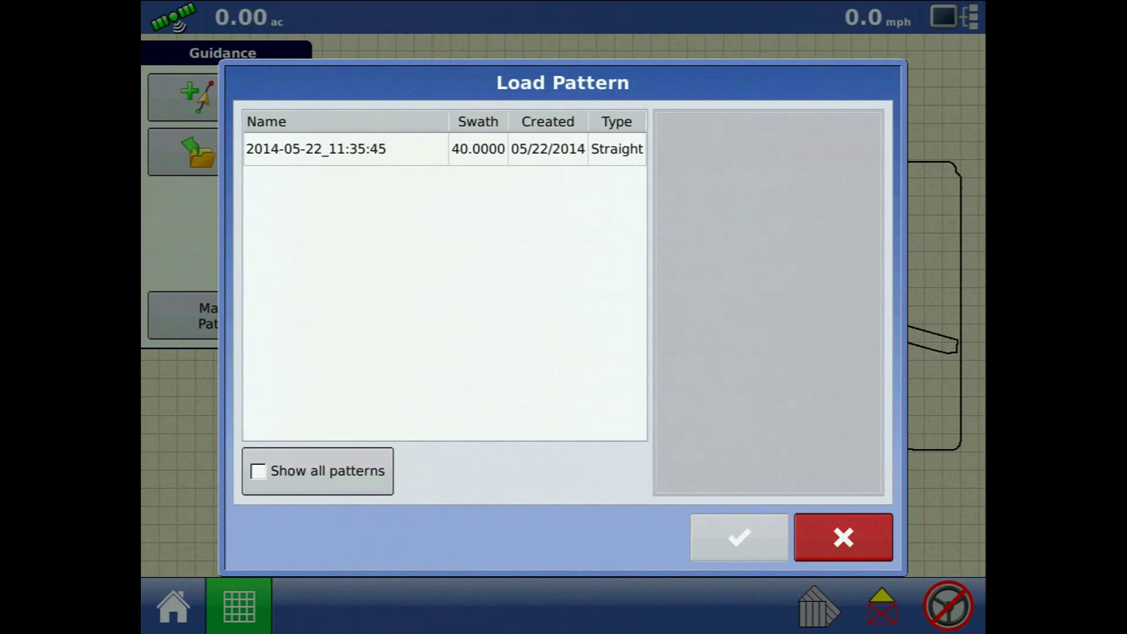
pyautogui.click(843, 537)
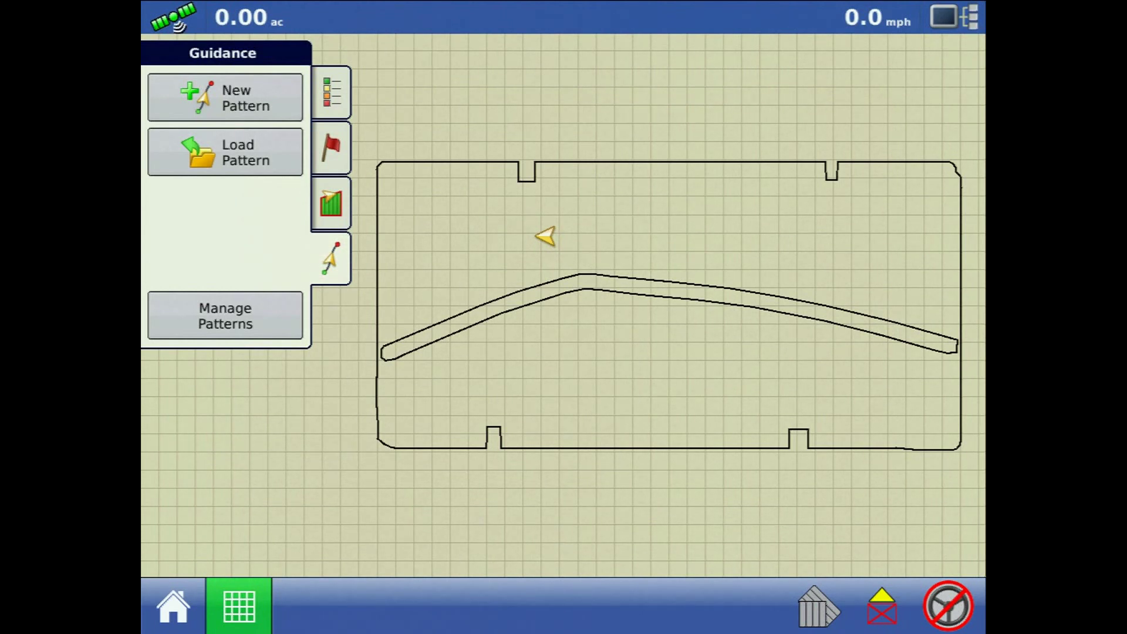
pyautogui.click(225, 97)
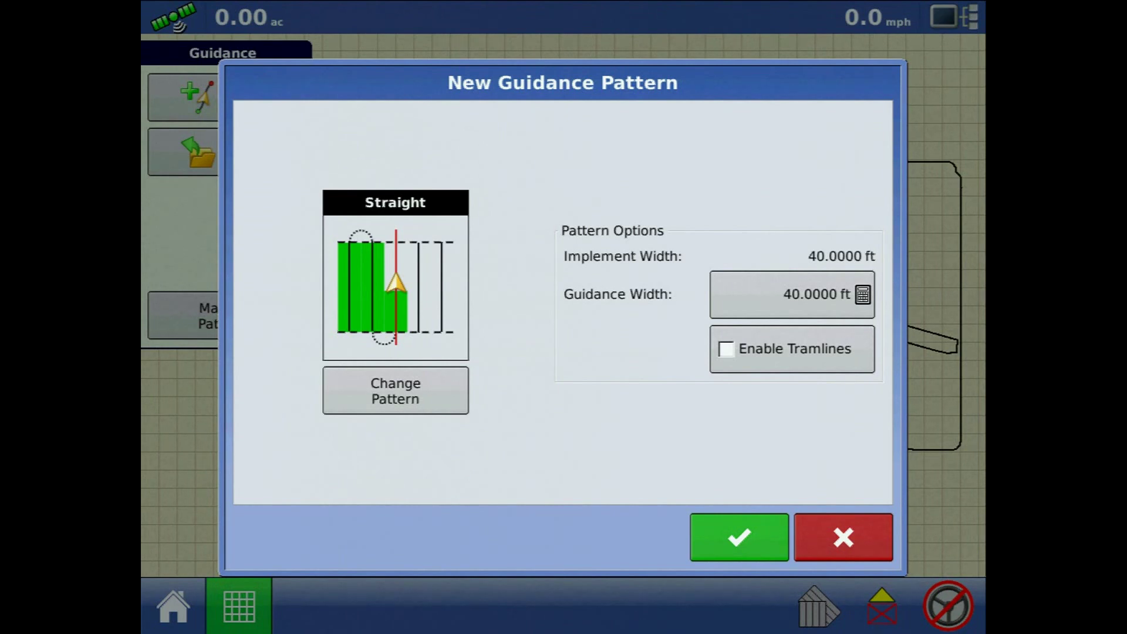
# - Start a new guidance pattern and bring up the list of pattern types
pyautogui.click(396, 390)
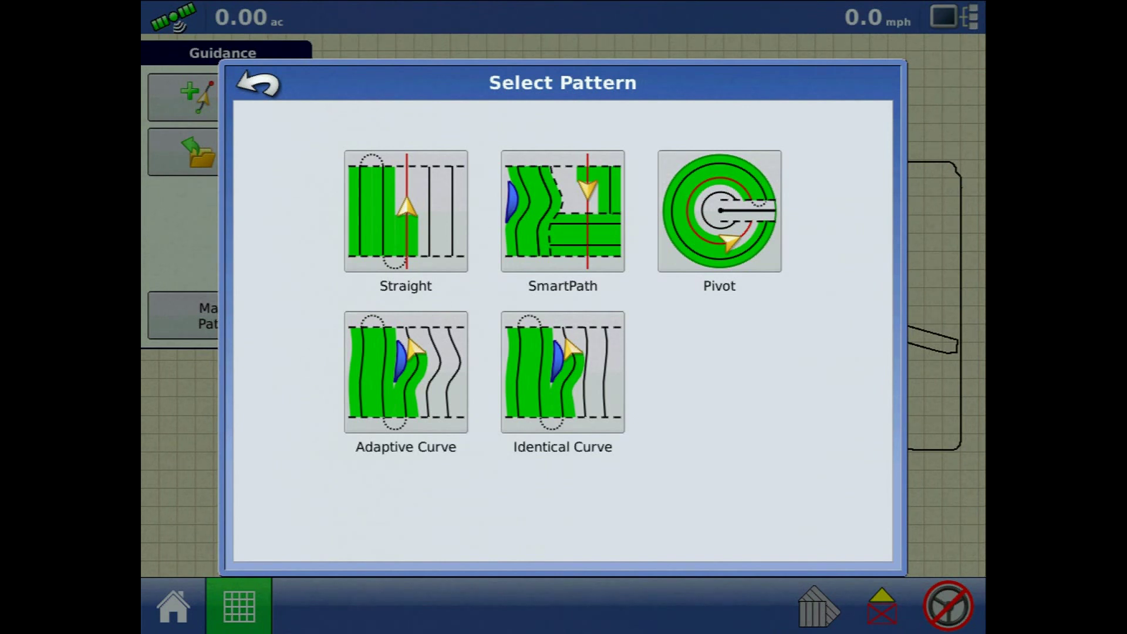
# - Choose Straight as the pattern type, keeping the 40.0000 ft guidance width
pyautogui.click(406, 211)
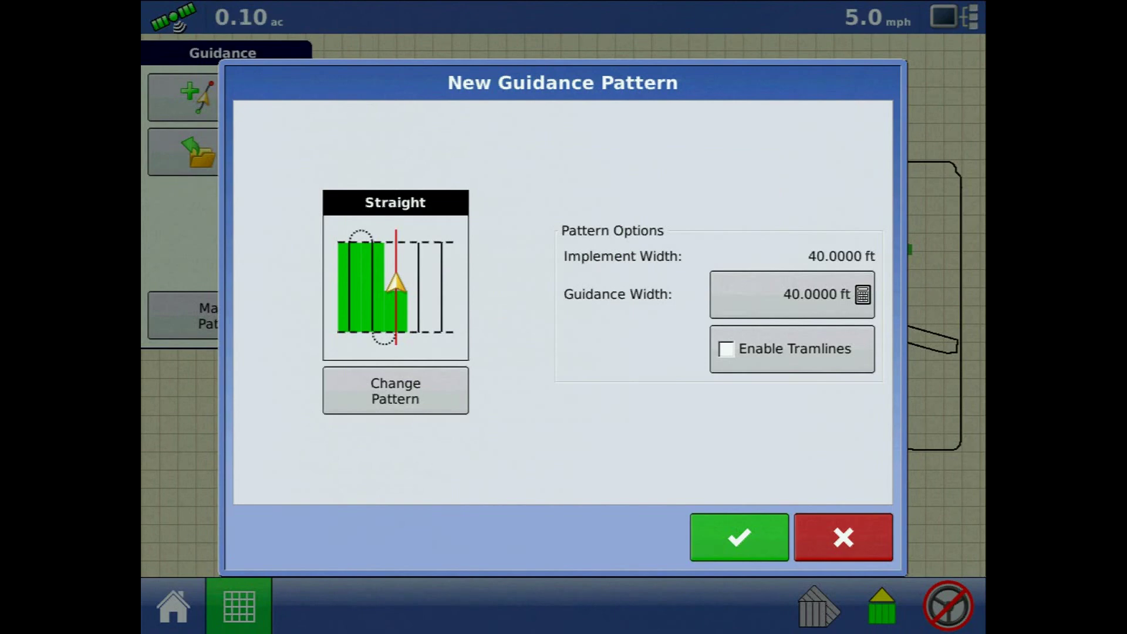
# - Accept the new Straight pattern and mark point A of the AB line
pyautogui.click(739, 536)
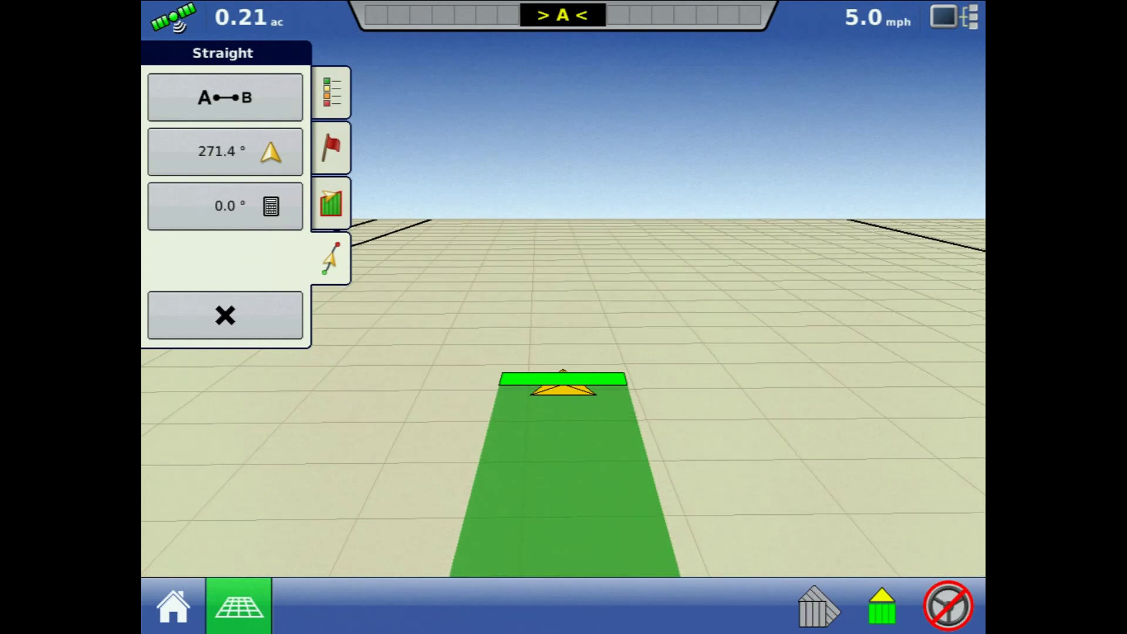
pyautogui.click(225, 97)
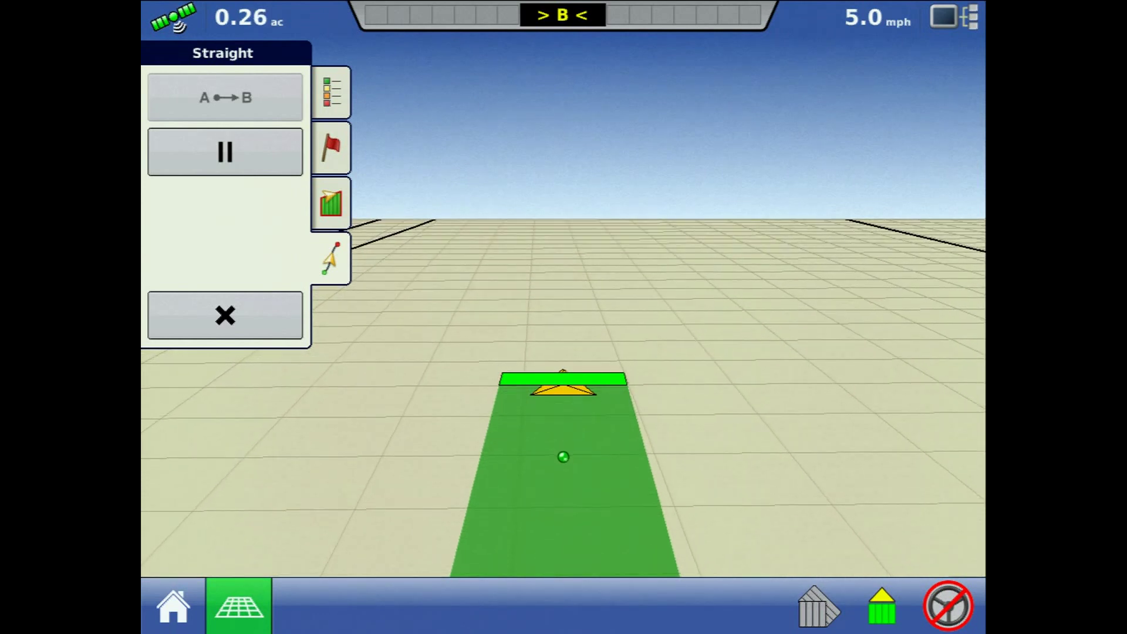
# - Pause recording of the AB line after point A is set
pyautogui.click(225, 151)
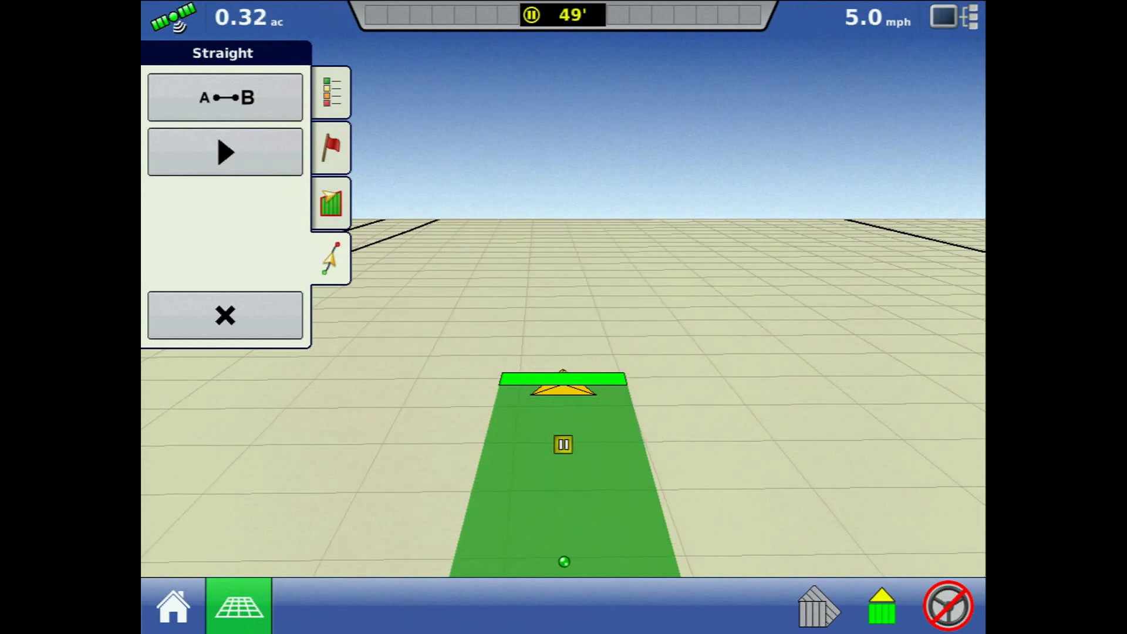
# - Resume AB line recording and mark point B to complete the straight line
pyautogui.click(225, 153)
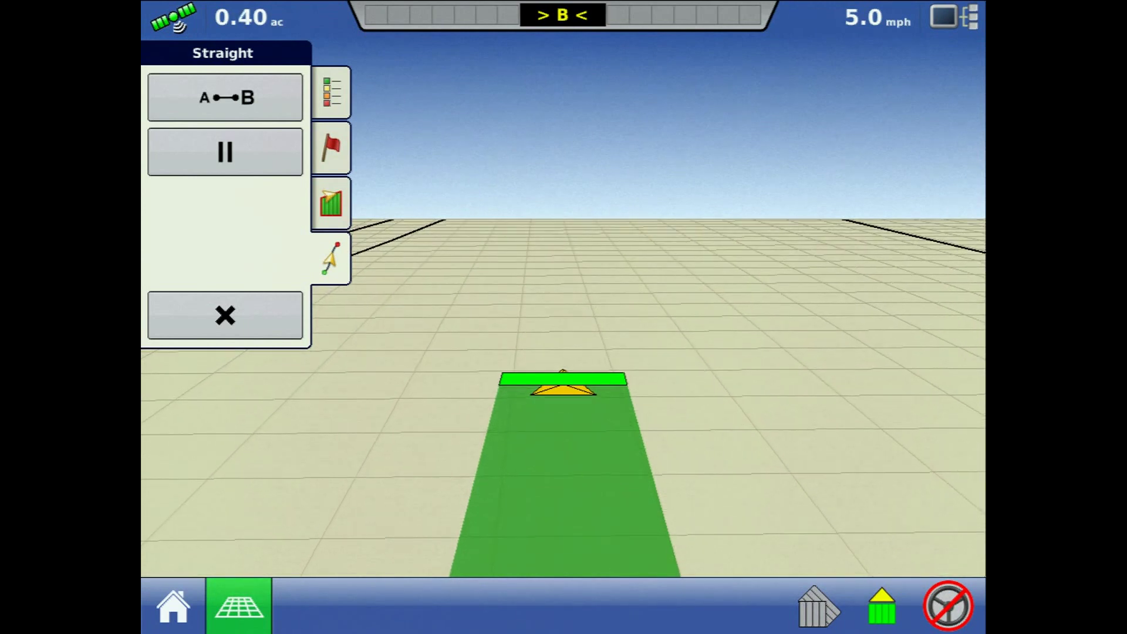
pyautogui.click(225, 97)
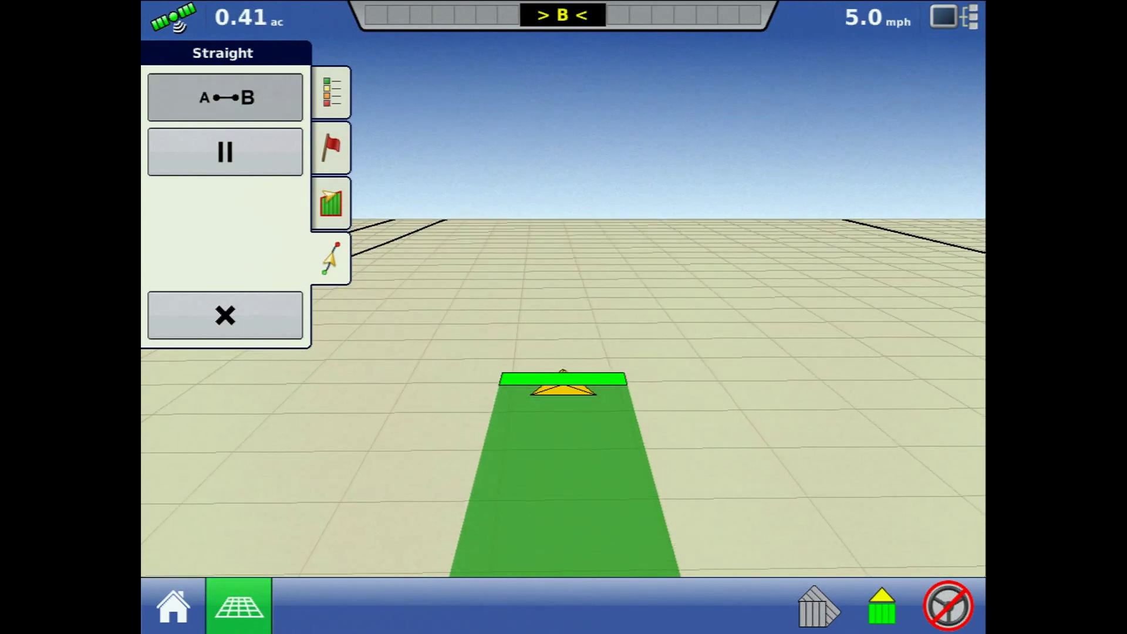